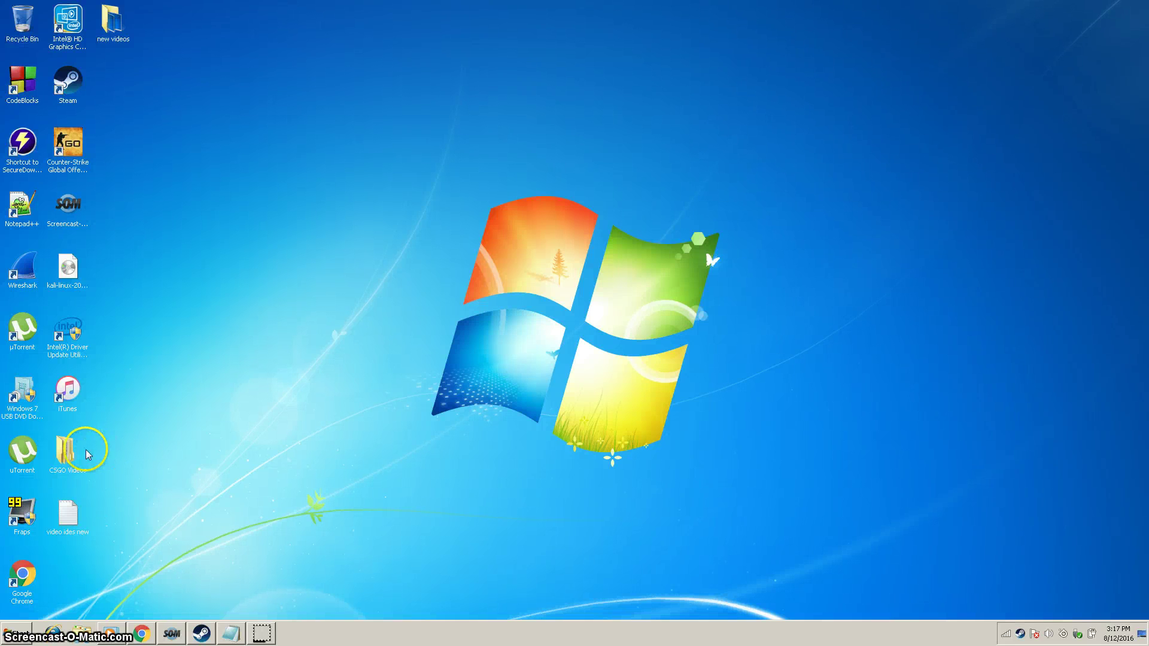
Launch Device Manager by searching 'device manager' from the Start menu.
{"action": "left_click", "coordinate": [17, 633]}
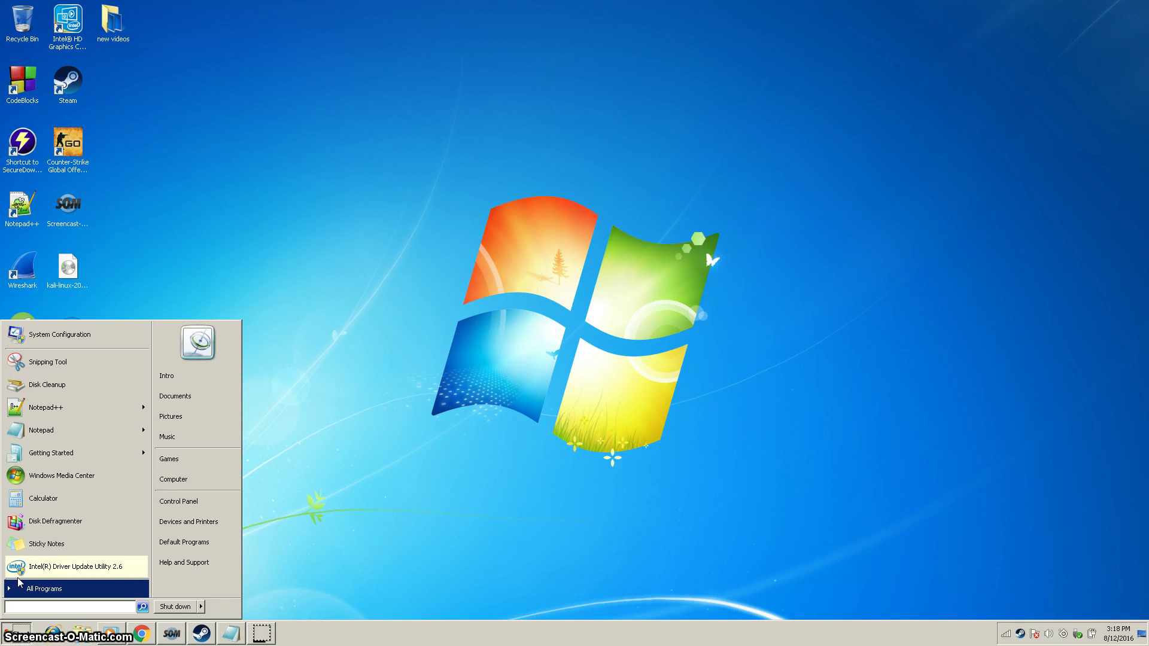
{"action": "type", "text": "device mana"}
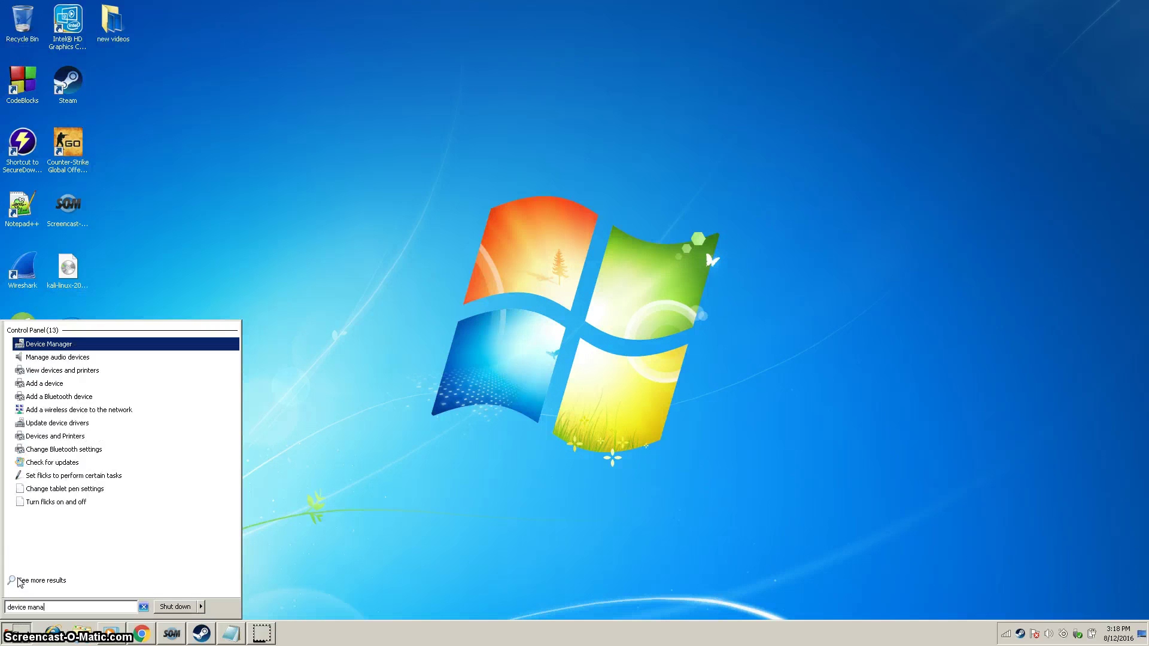
{"action": "type", "text": "ger"}
{"action": "key", "text": "Return"}
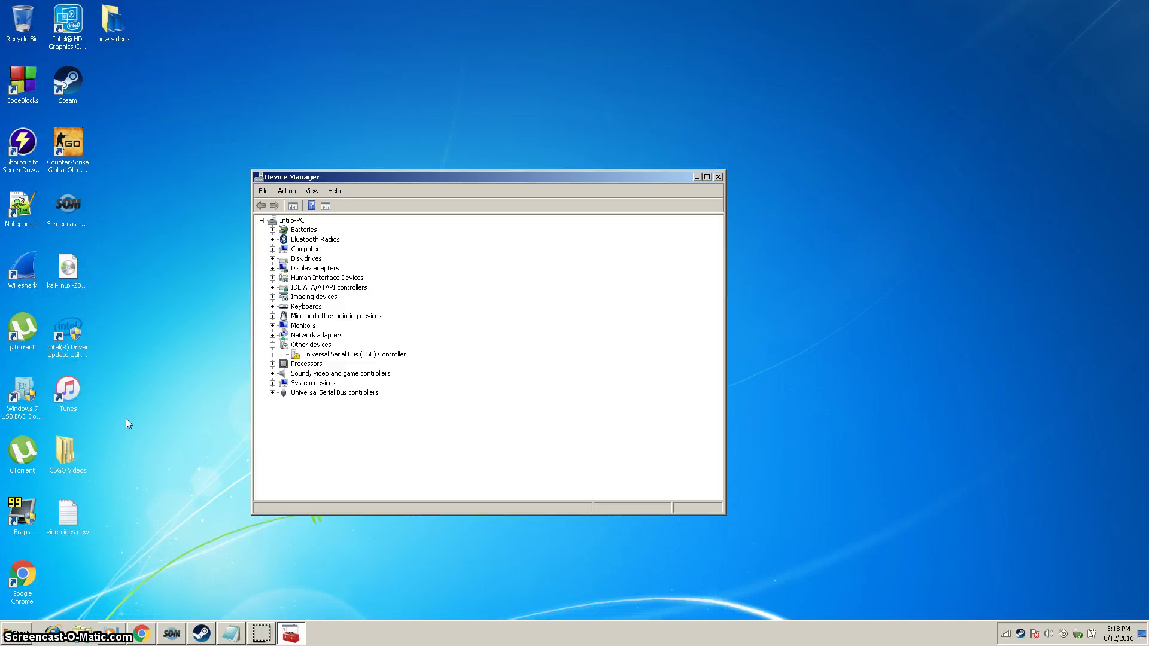
Start a driver update for the Universal Serial Bus (USB) Controller under Other devices.
{"action": "right_click", "coordinate": [305, 360]}
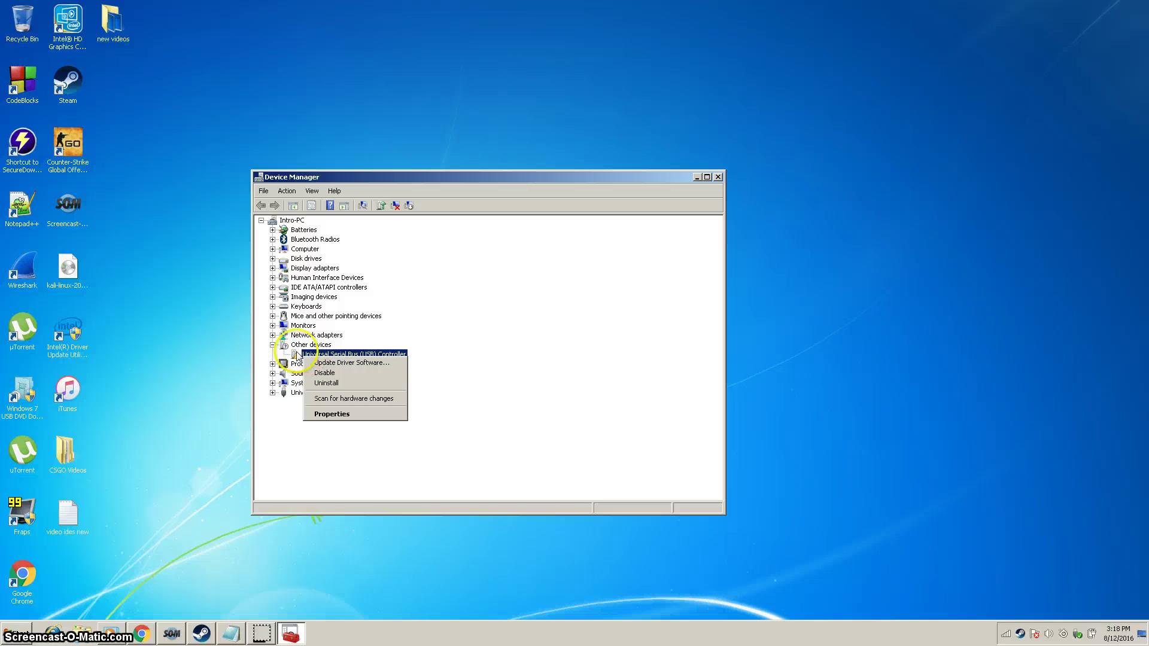
{"action": "left_click", "coordinate": [371, 364]}
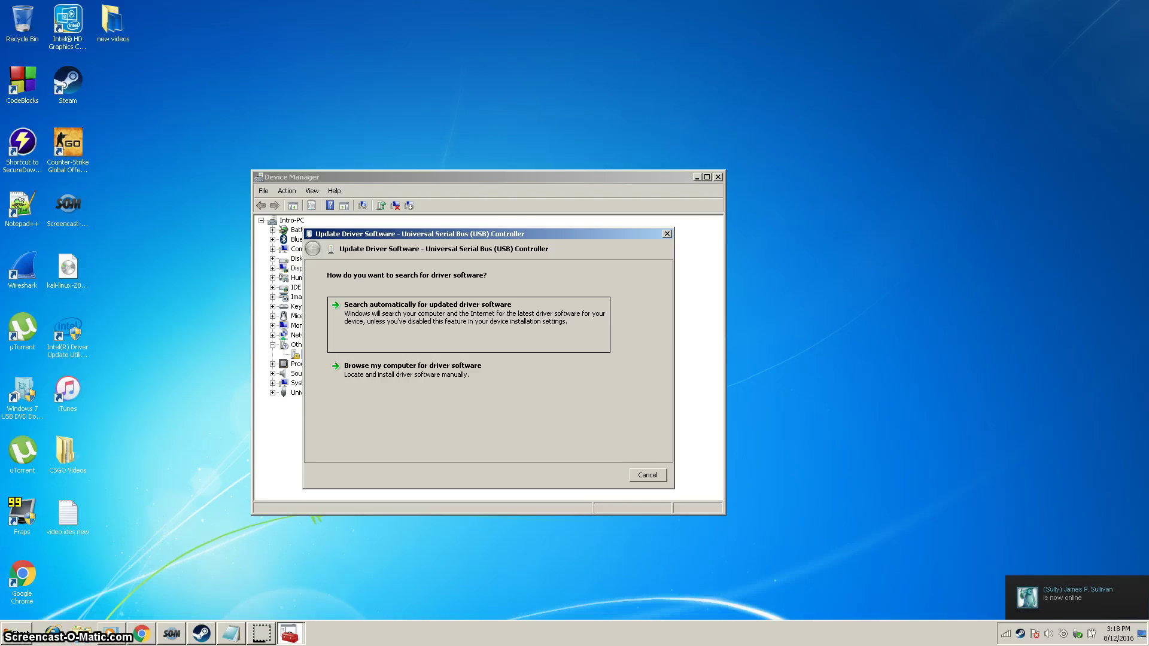
Check Computer's system properties in Explorer (64-bit Windows 7), then close the System window.
{"action": "left_click", "coordinate": [80, 633]}
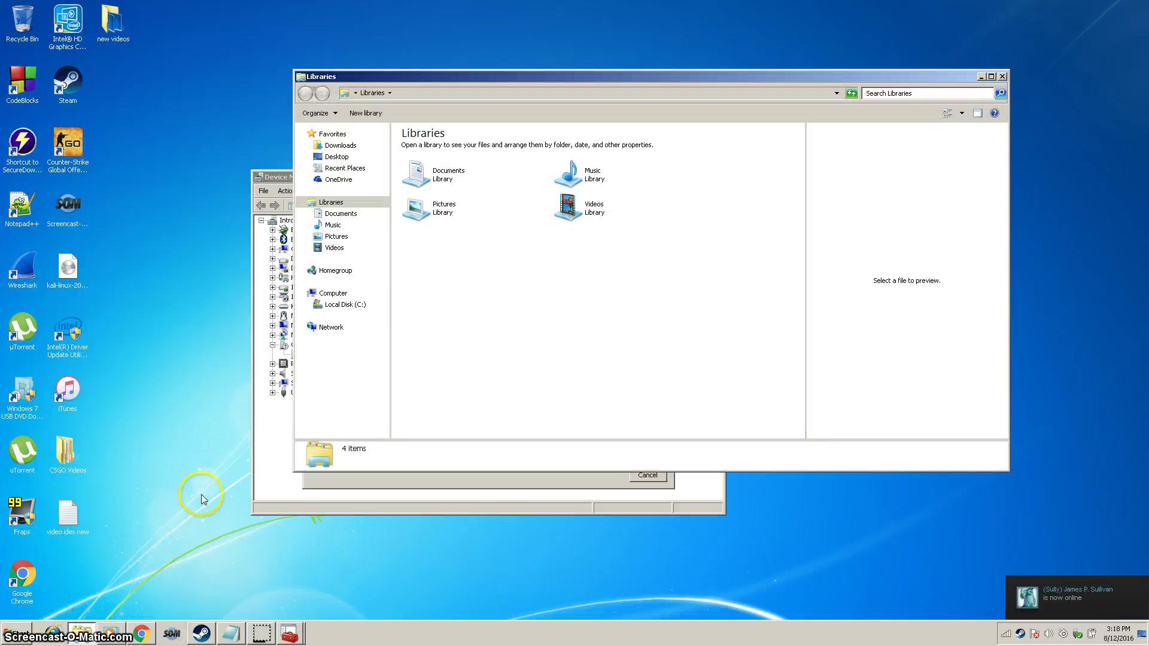
{"action": "right_click", "coordinate": [344, 296]}
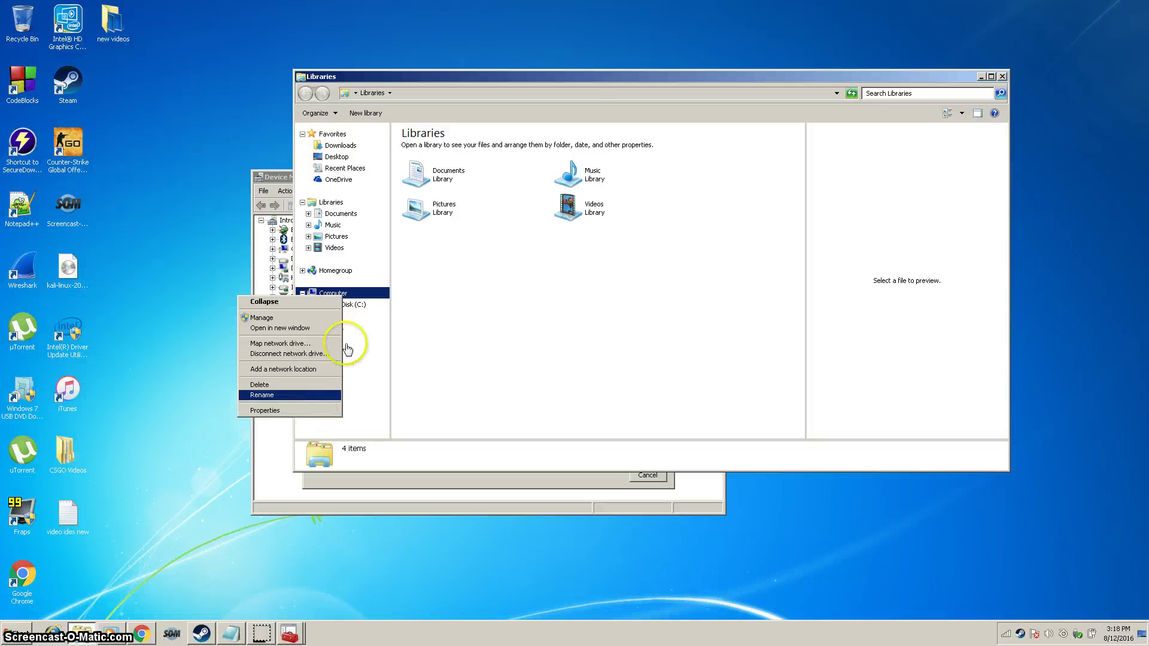
{"action": "left_click", "coordinate": [361, 315]}
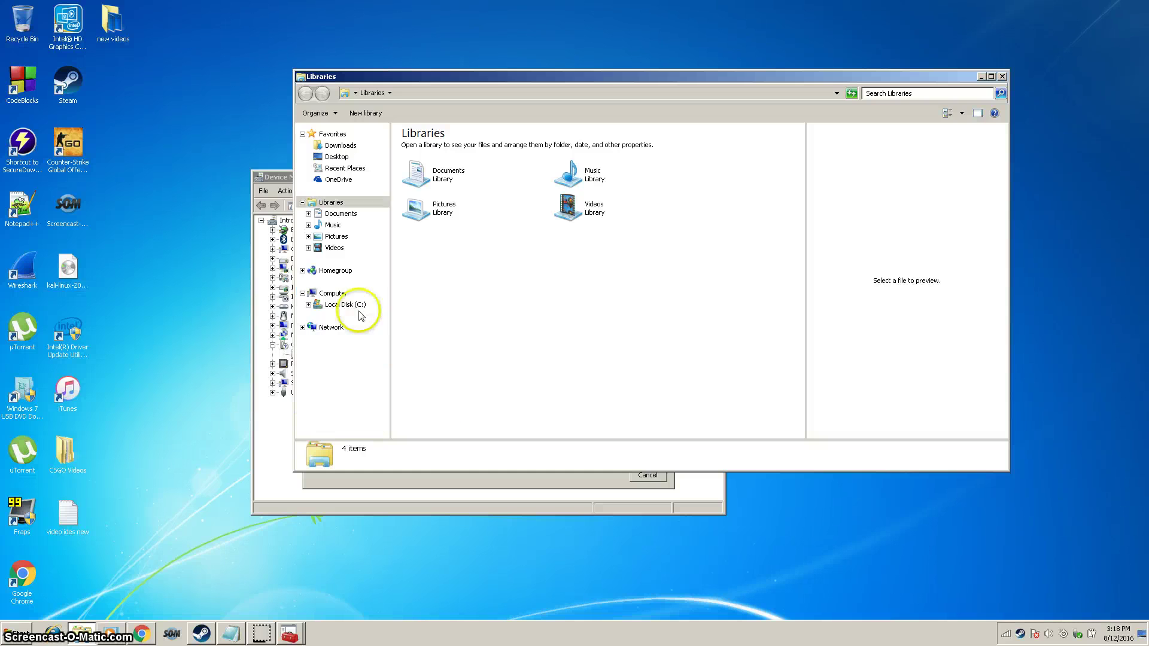
{"action": "right_click", "coordinate": [332, 294]}
{"action": "left_click", "coordinate": [291, 405]}
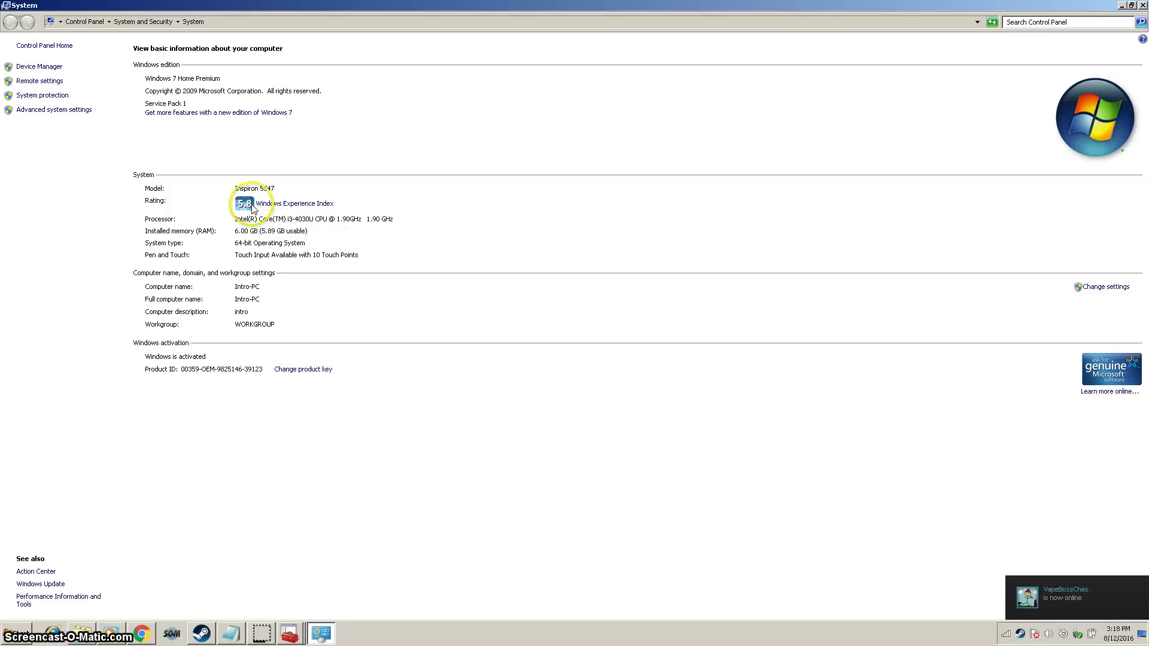
{"action": "key", "text": "alt+F4"}
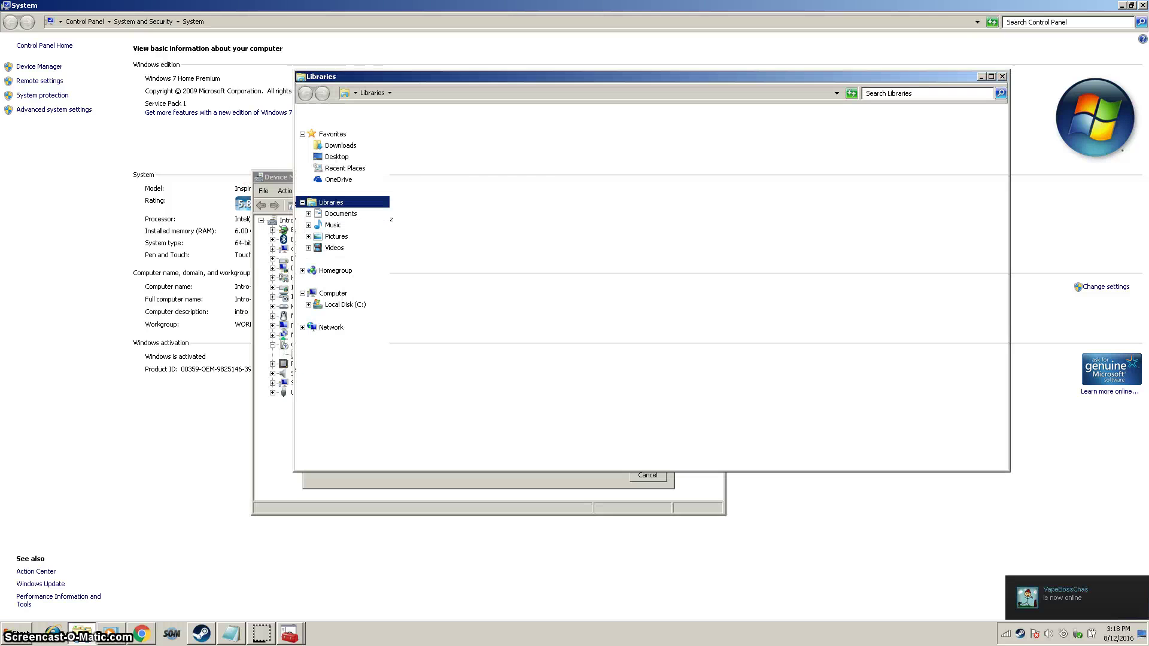
Search for 'dell drivers' from Chrome's address bar.
{"action": "left_click", "coordinate": [138, 631]}
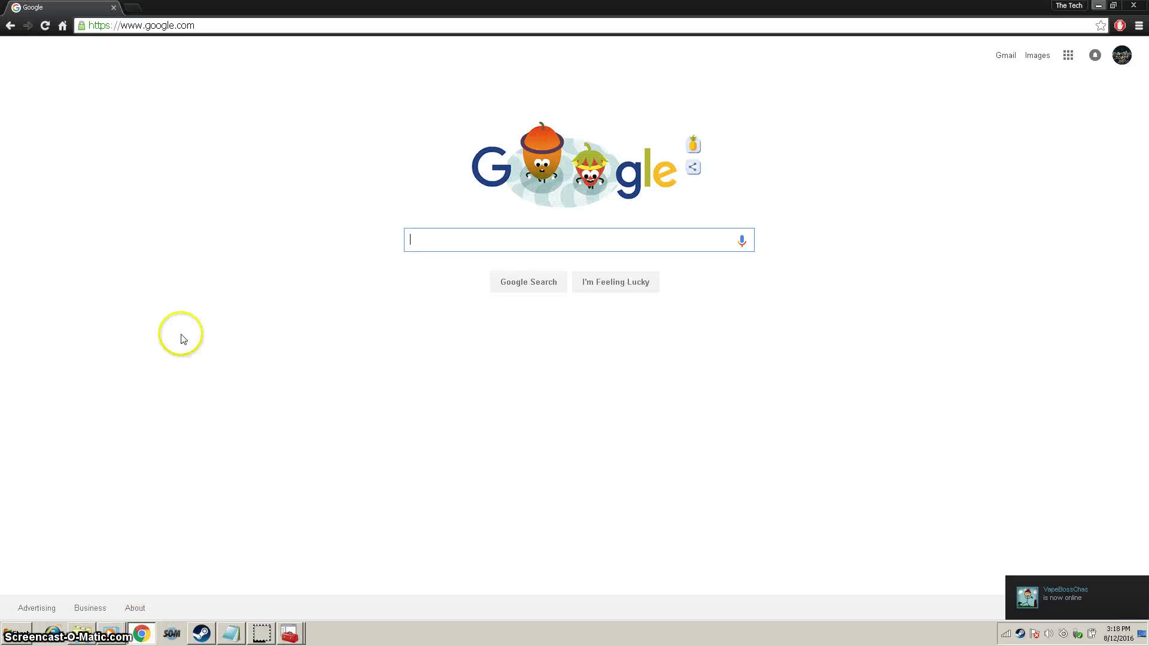
{"action": "left_click", "coordinate": [186, 27]}
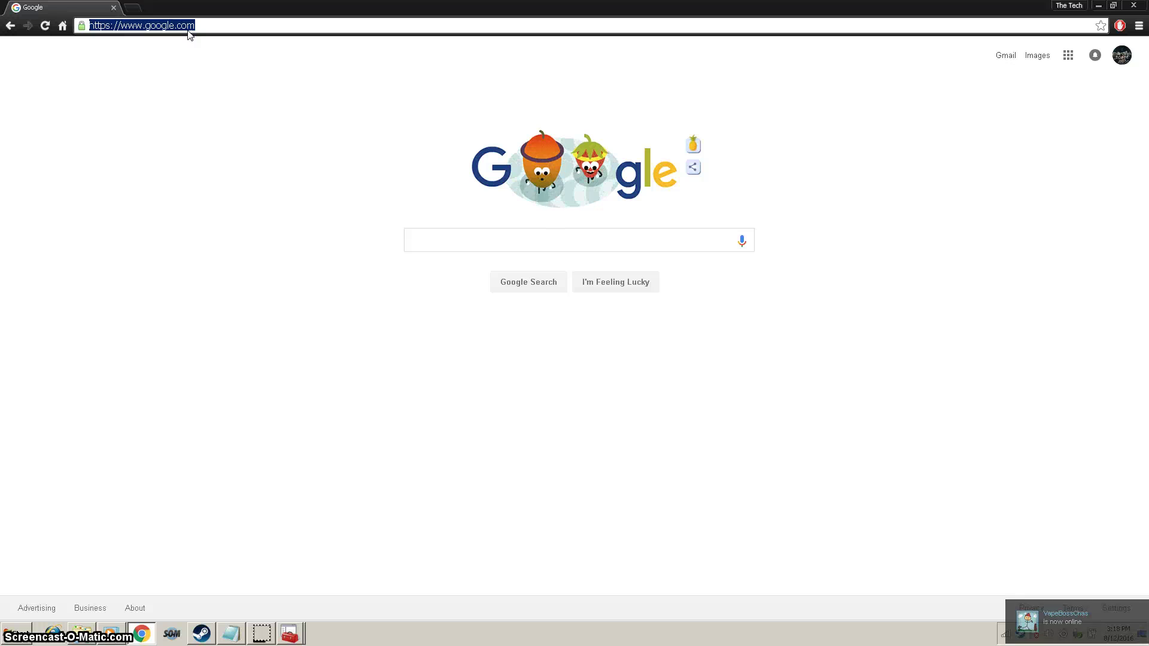
{"action": "type", "text": "dell drivers"}
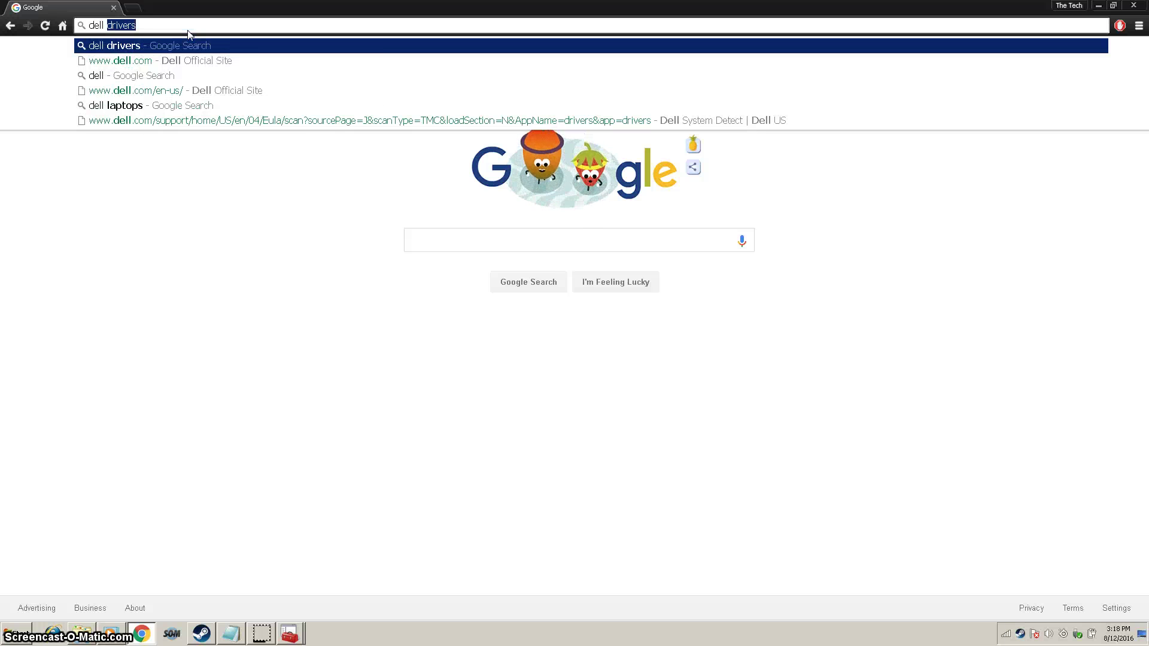
{"action": "key", "text": "Return"}
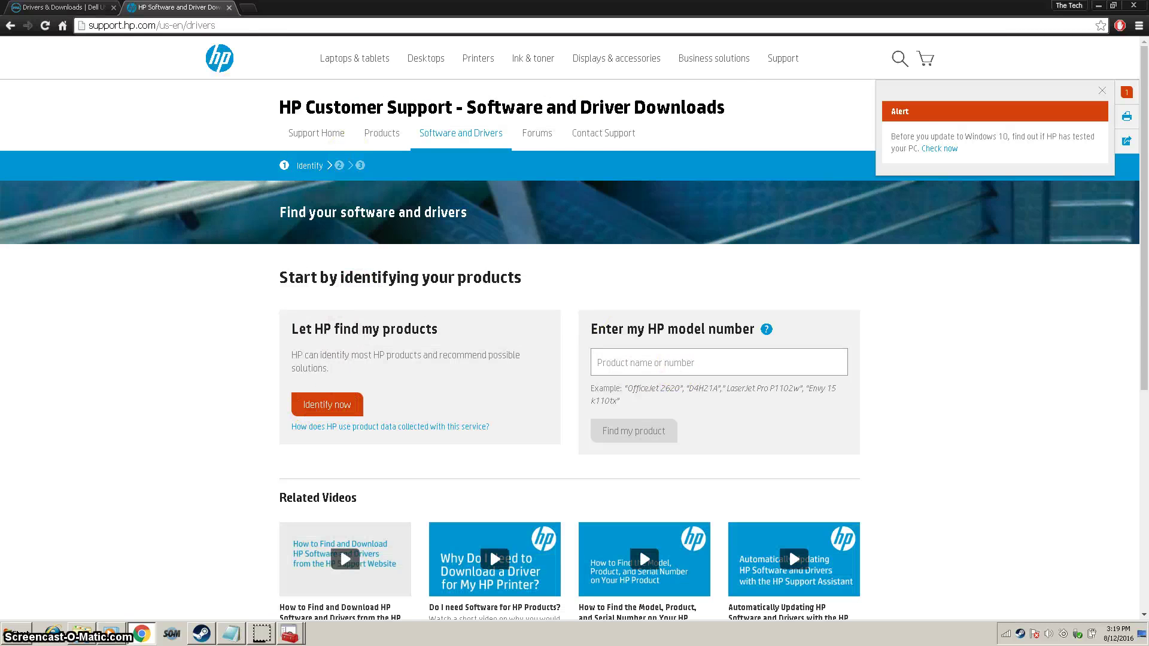
Look over the Dell page and let HP's support page identify this computer's products.
{"action": "left_click", "coordinate": [104, 9]}
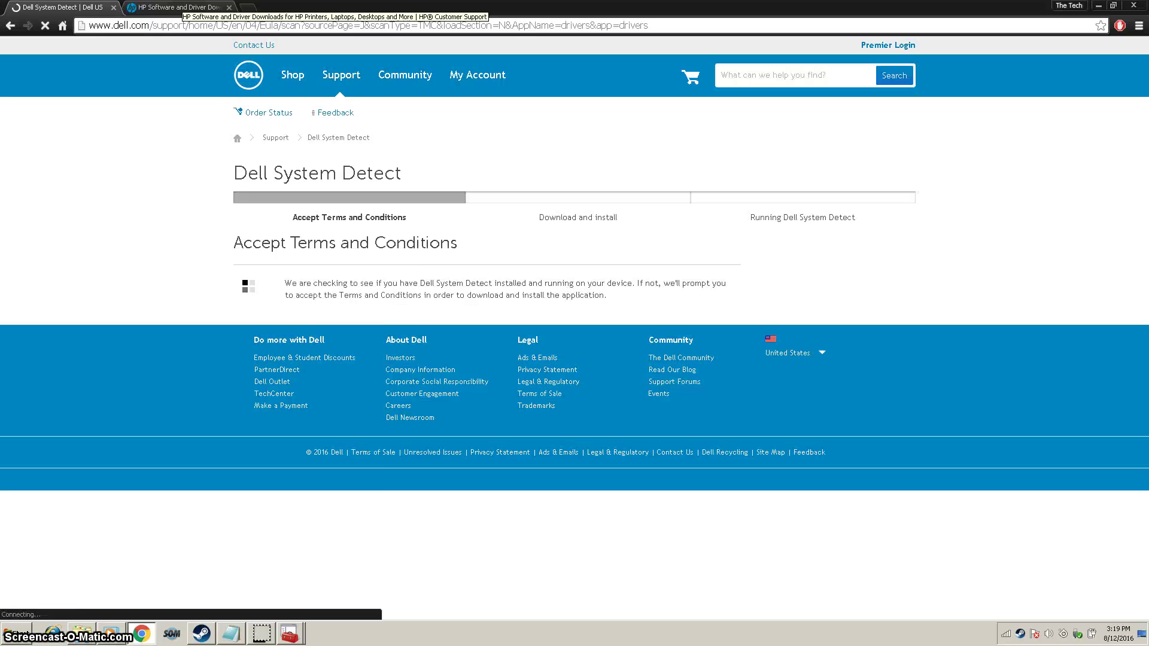
{"action": "left_click", "coordinate": [178, 7]}
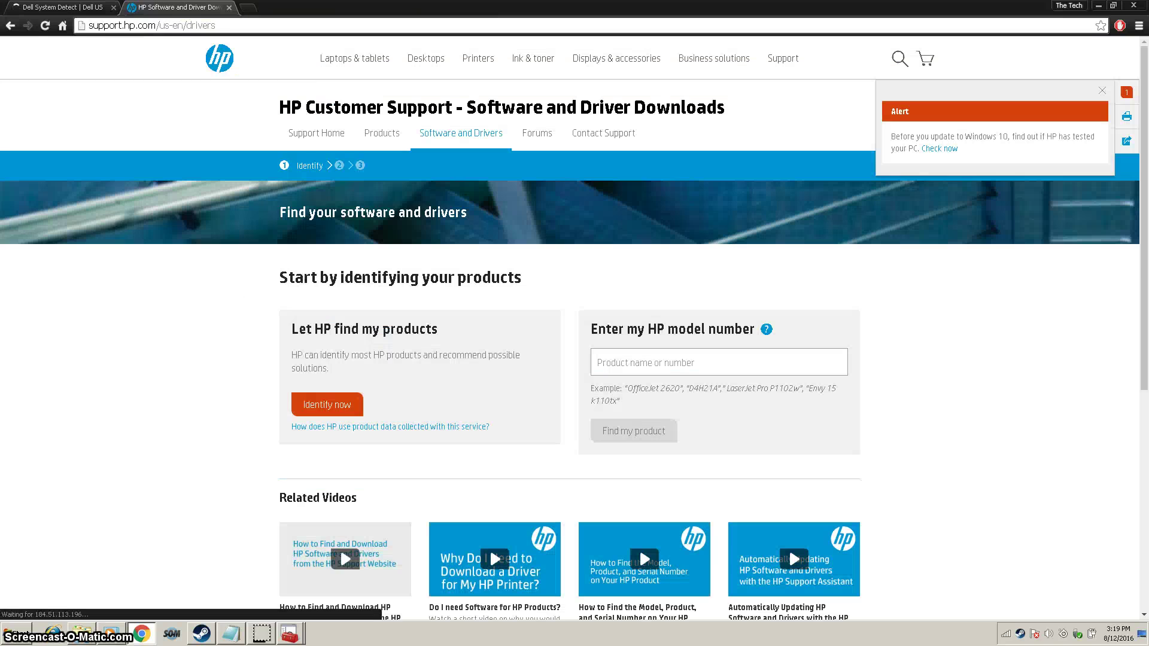
{"action": "left_click", "coordinate": [347, 404]}
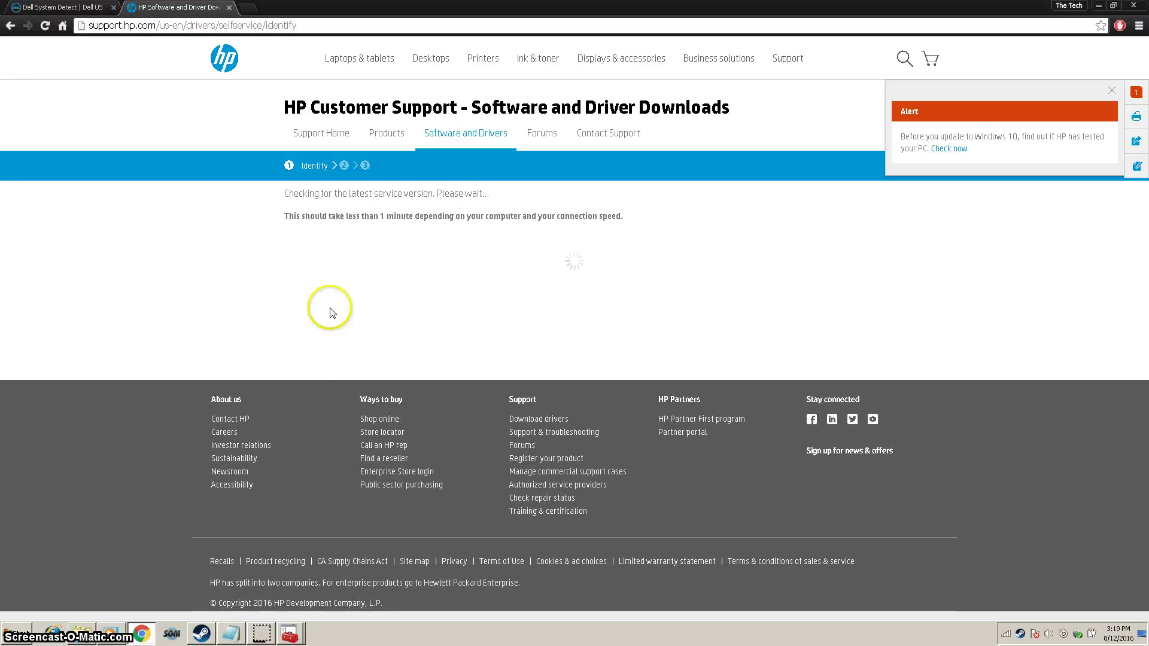
Accept Dell's terms, download Dell System Detect and run the downloaded launcher.
{"action": "key", "text": "ctrl+Tab"}
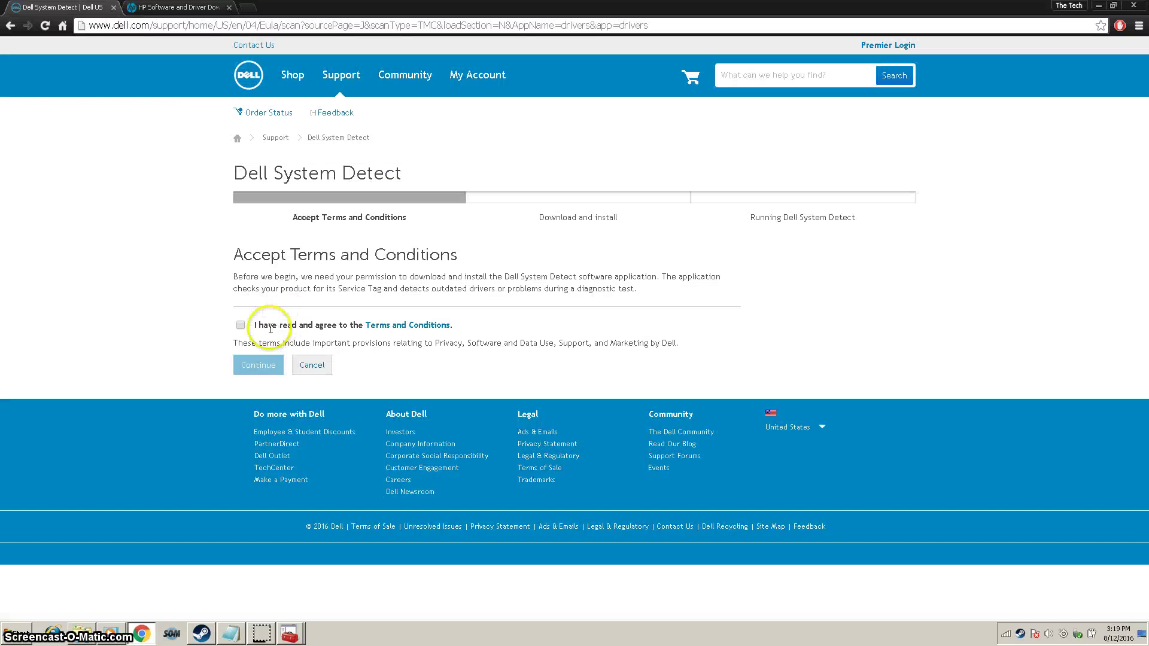
{"action": "left_click", "coordinate": [240, 325]}
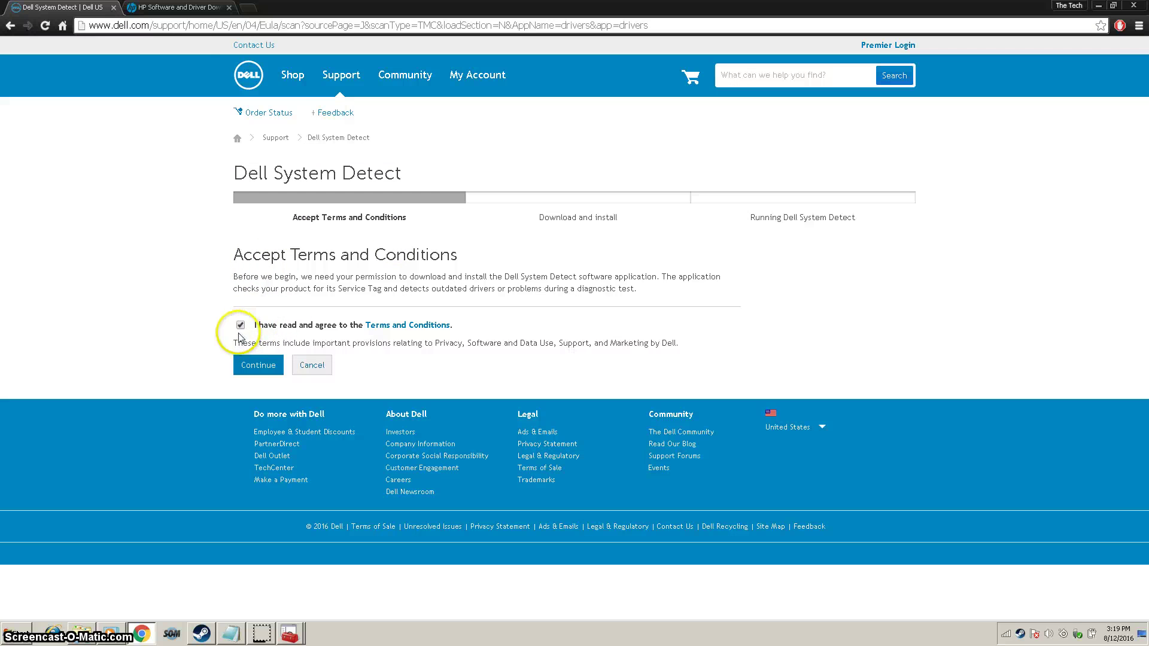
{"action": "left_click", "coordinate": [258, 364]}
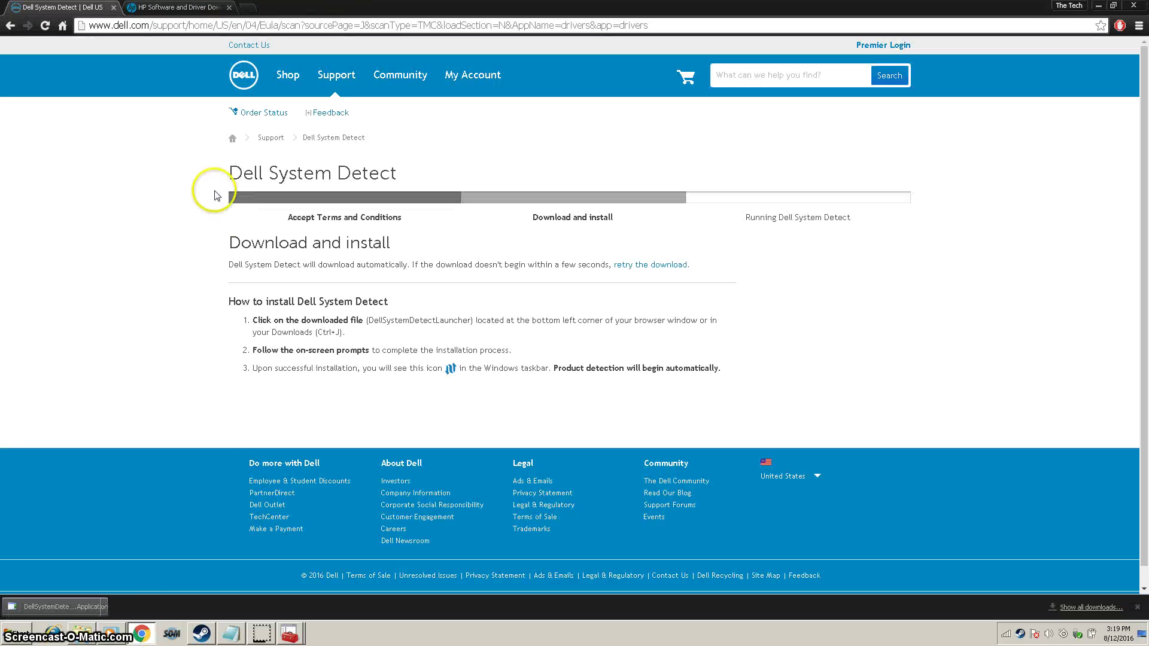
{"action": "left_click", "coordinate": [115, 604]}
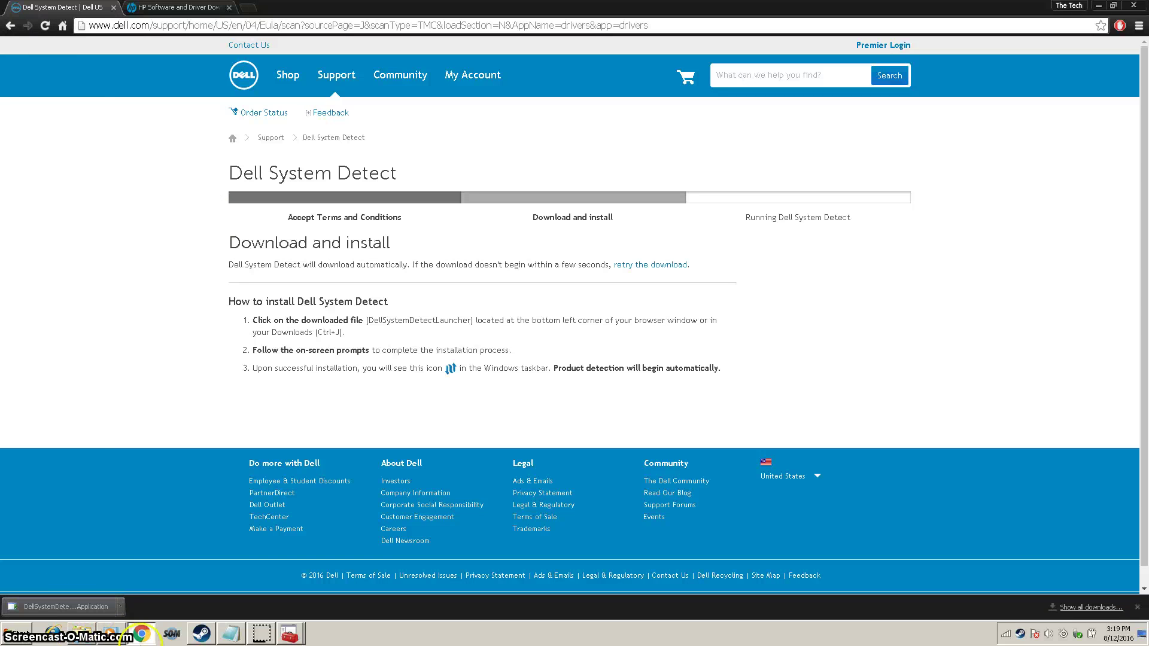
{"action": "left_click", "coordinate": [115, 606]}
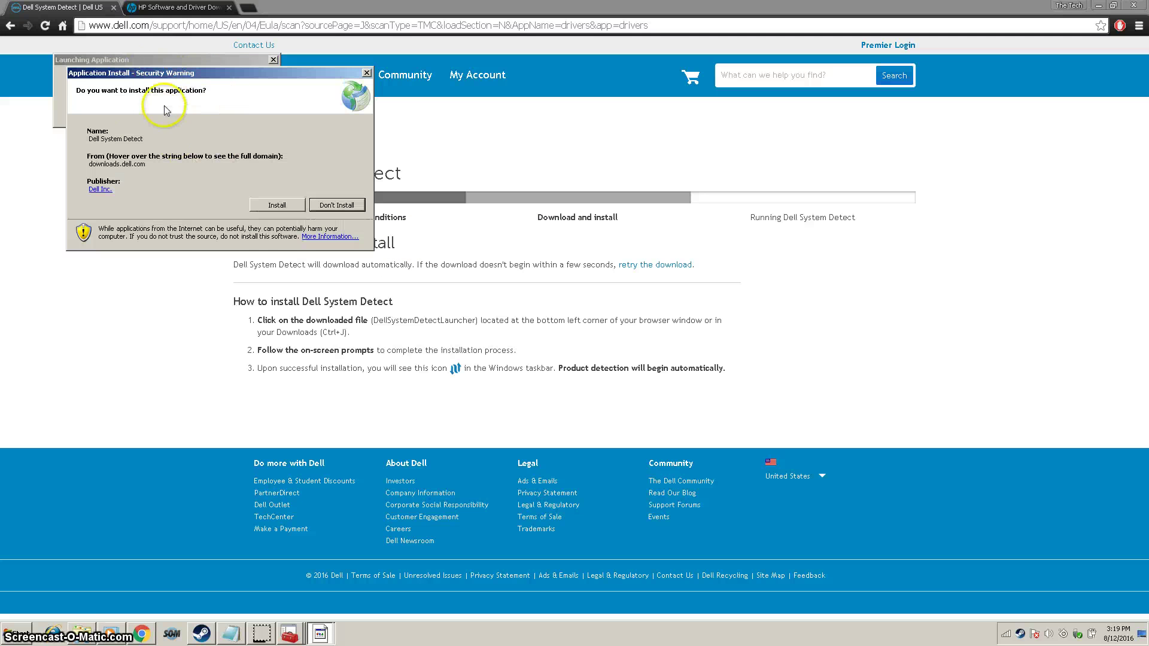
Approve the Dell System Detect installation, then return to the HP support page.
{"action": "left_click", "coordinate": [272, 206]}
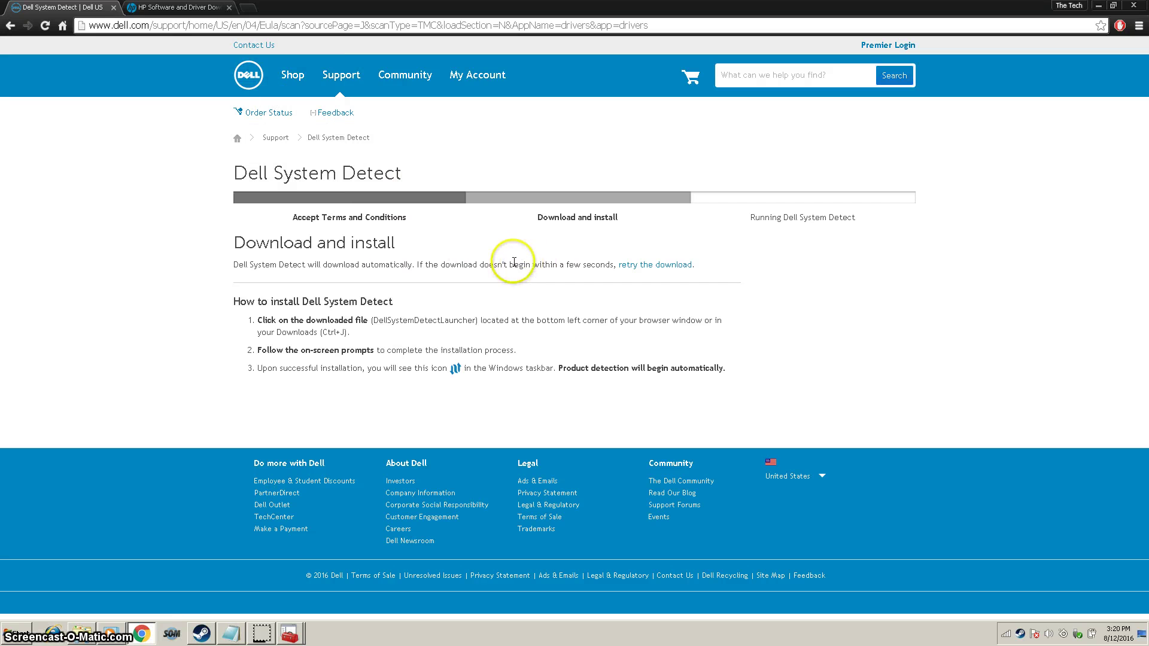
{"action": "triple_click", "coordinate": [493, 244]}
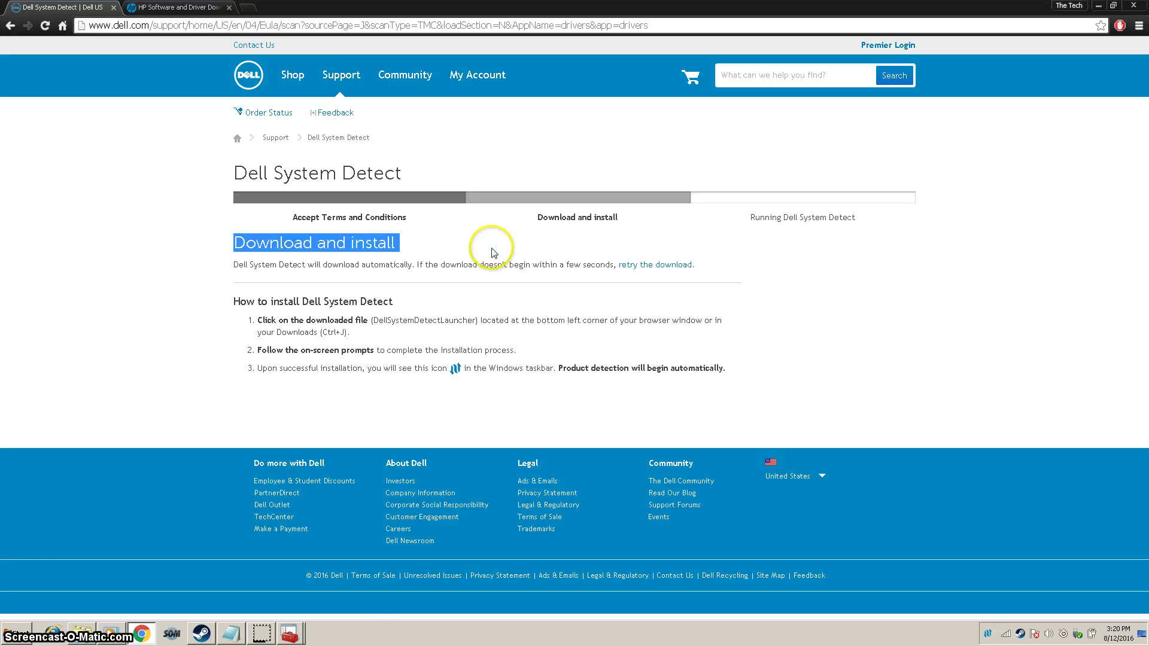
{"action": "left_click", "coordinate": [492, 249]}
{"action": "key", "text": "ctrl+Tab"}
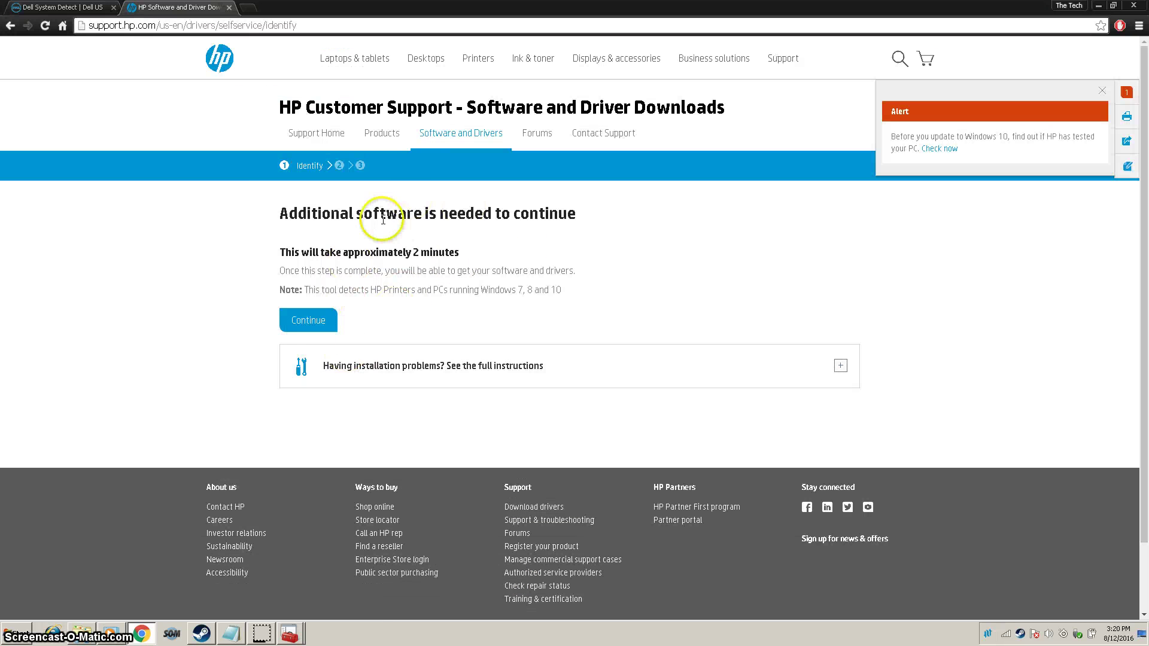
Go back to HP's product identification page, dismiss the survey, and return to Dell support.
{"action": "left_click", "coordinate": [12, 26]}
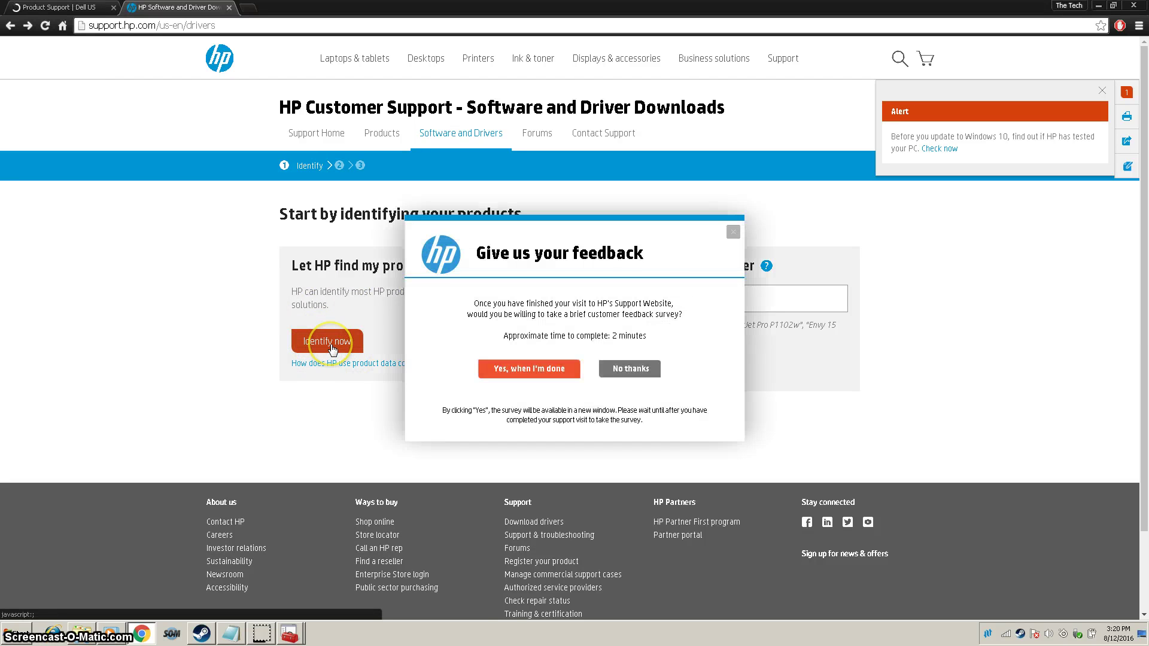
{"action": "left_click", "coordinate": [734, 230]}
{"action": "key", "text": "ctrl+shift+Tab"}
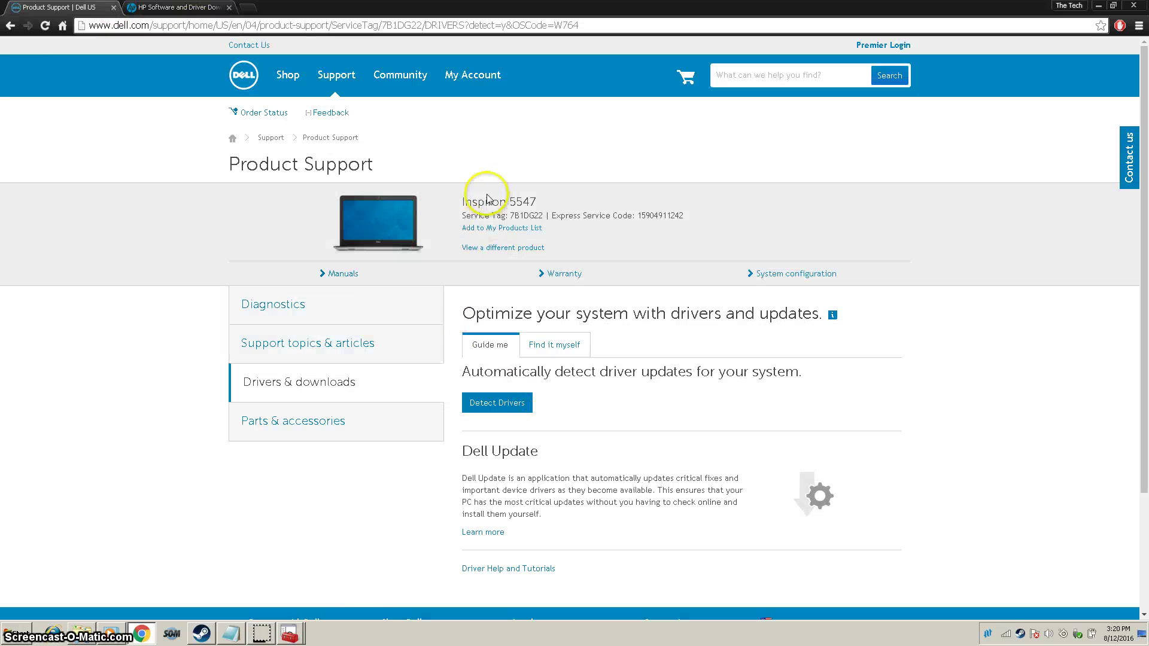
Run Dell's Detect Drivers scan for the Inspiron 5547 and wait for the results.
{"action": "left_click_drag", "start_coordinate": [450, 203], "coordinate": [552, 205]}
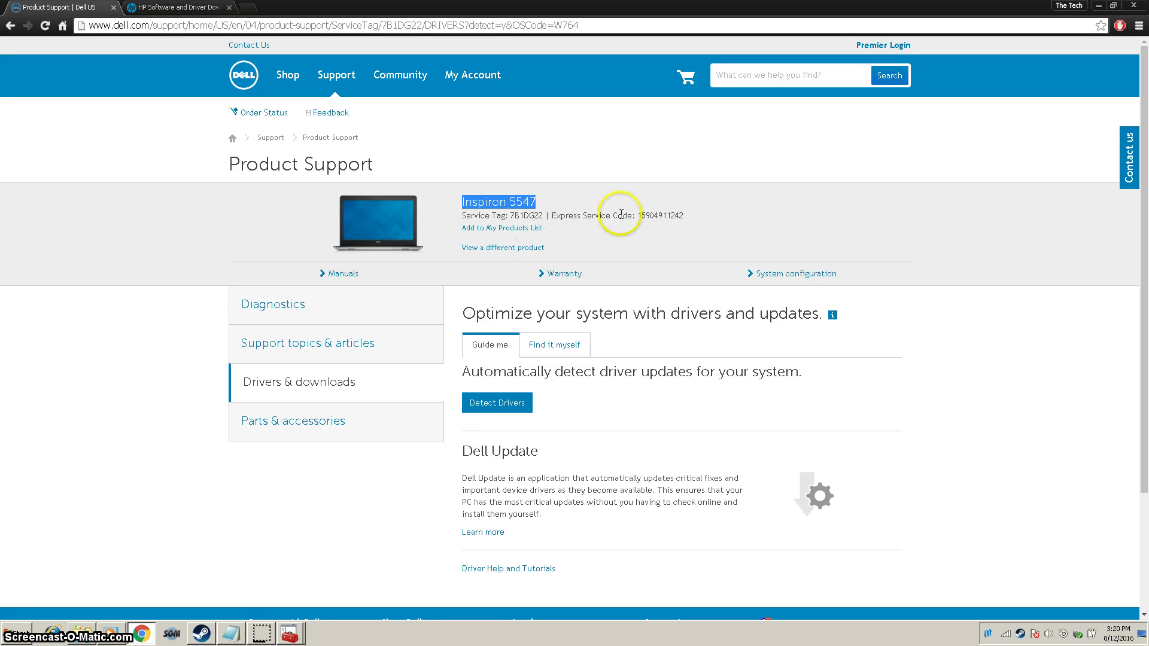
{"action": "left_click_drag", "start_coordinate": [682, 216], "coordinate": [652, 218]}
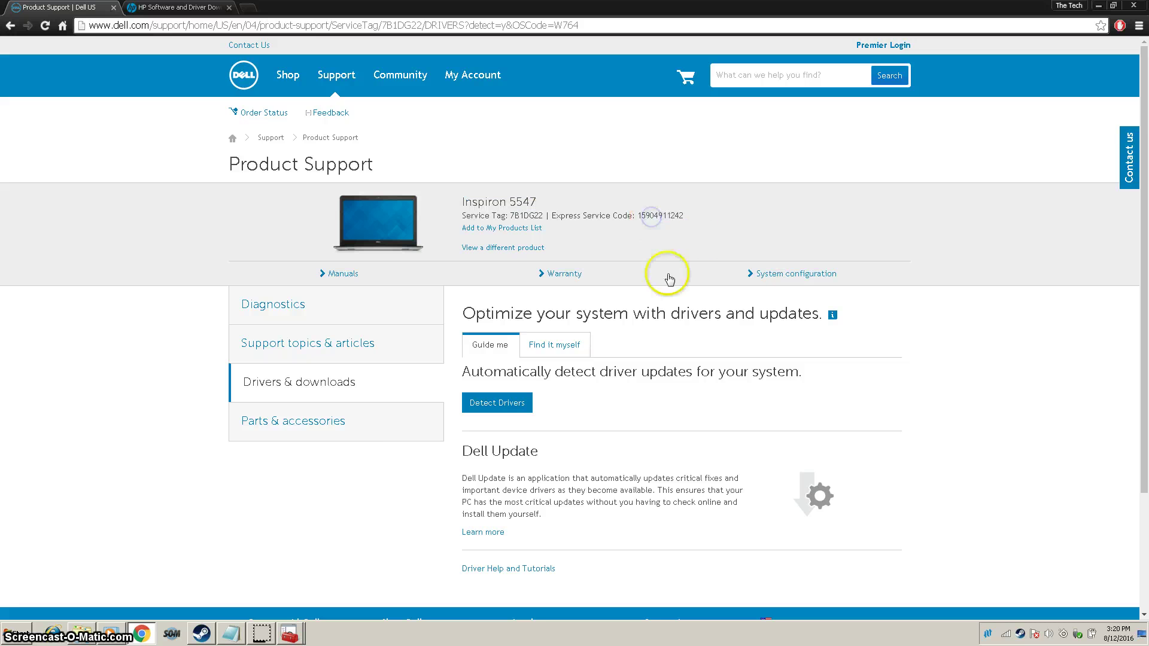
{"action": "scroll", "coordinate": [545, 384], "scroll_direction": "down", "scroll_amount": 2}
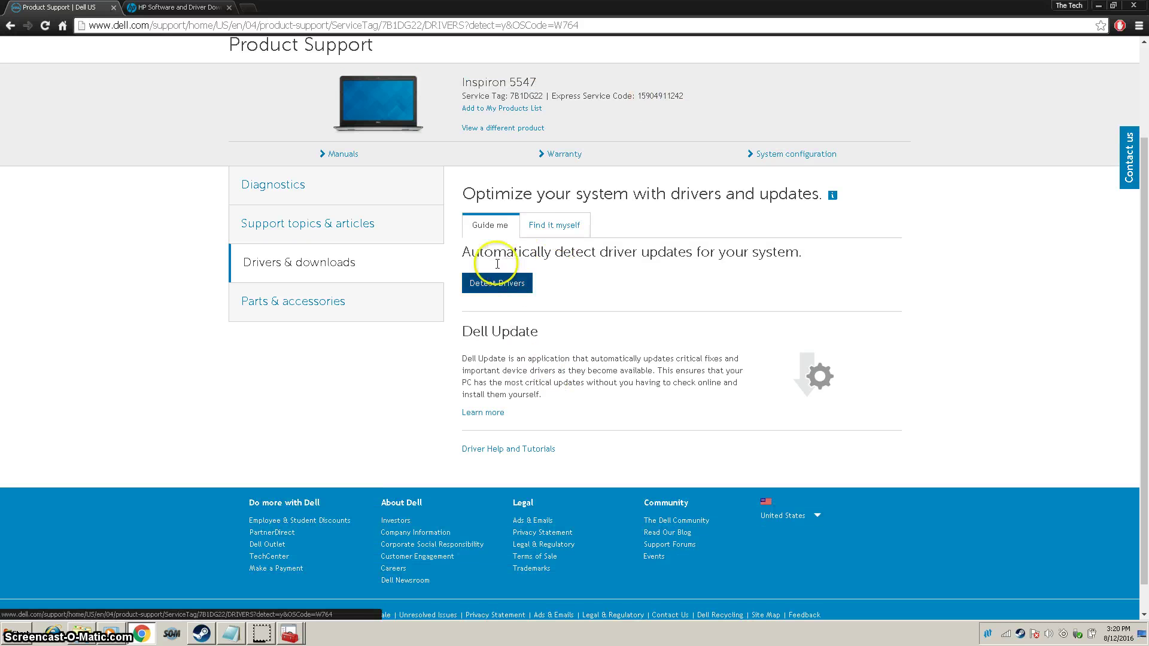
{"action": "left_click", "coordinate": [519, 287]}
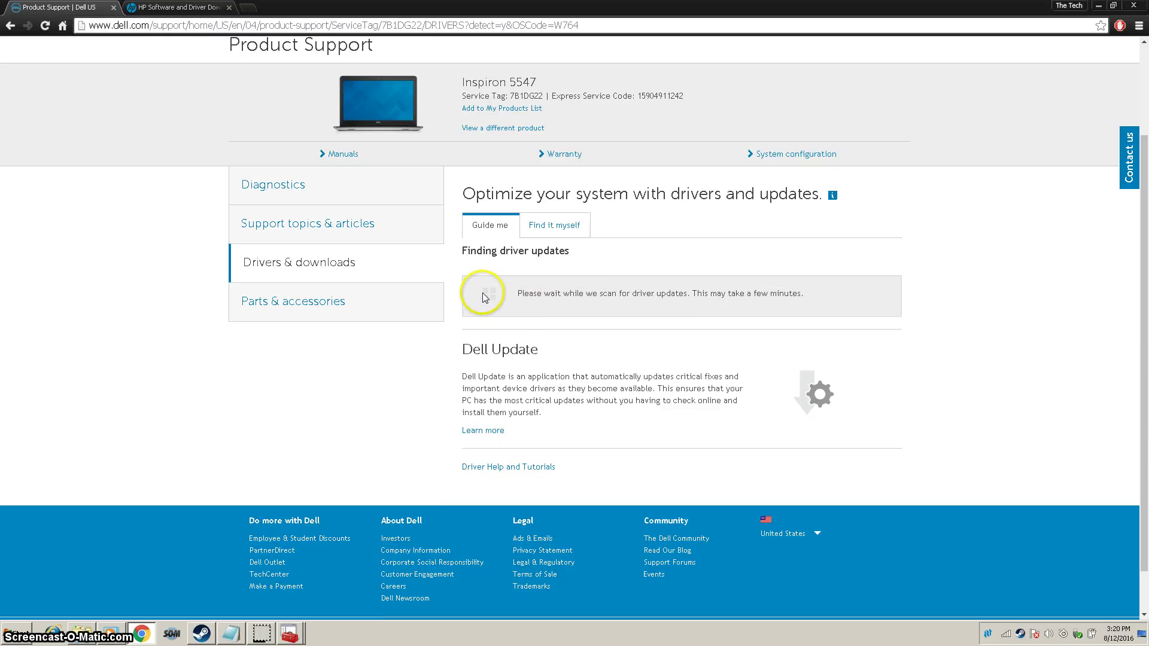
{"action": "left_click_drag", "start_coordinate": [482, 290], "coordinate": [717, 335]}
{"action": "left_click", "coordinate": [447, 357]}
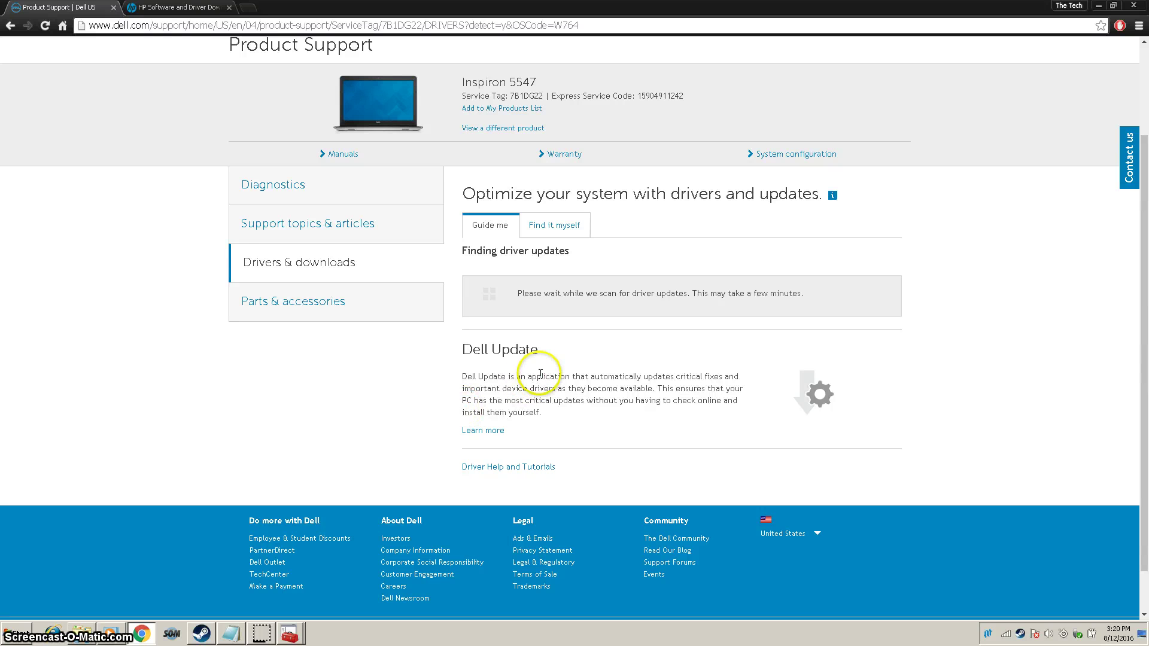
{"action": "left_click", "coordinate": [414, 549]}
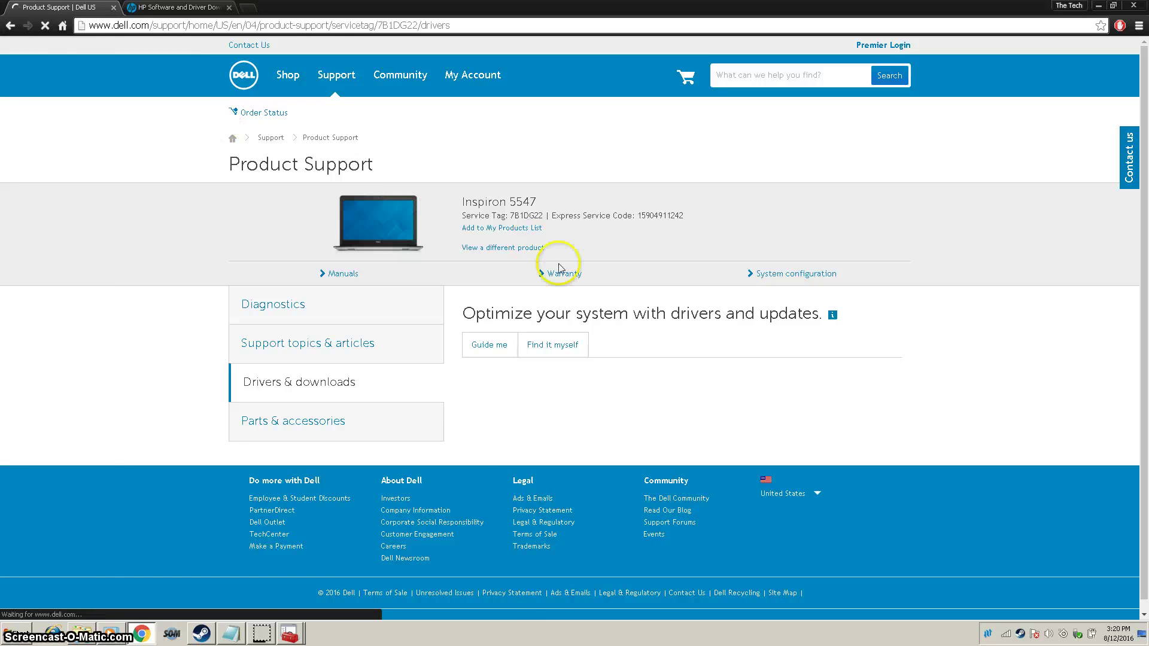
Reopen Device Manager by searching 'device' in the Start menu.
{"action": "left_click", "coordinate": [21, 635]}
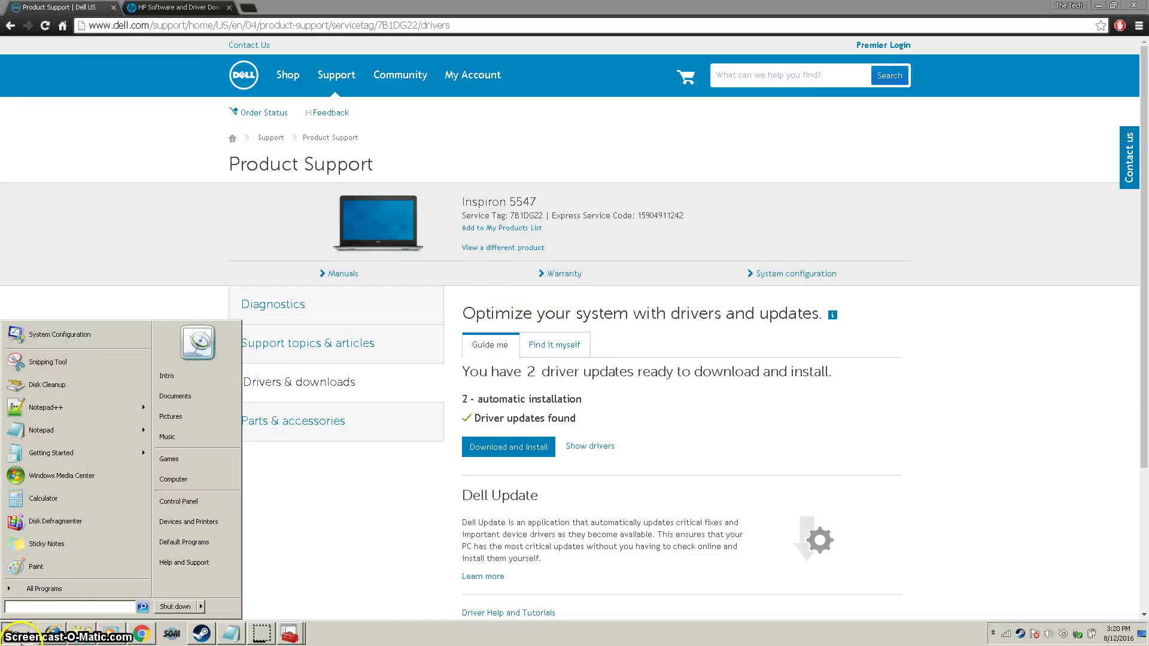
{"action": "type", "text": "device"}
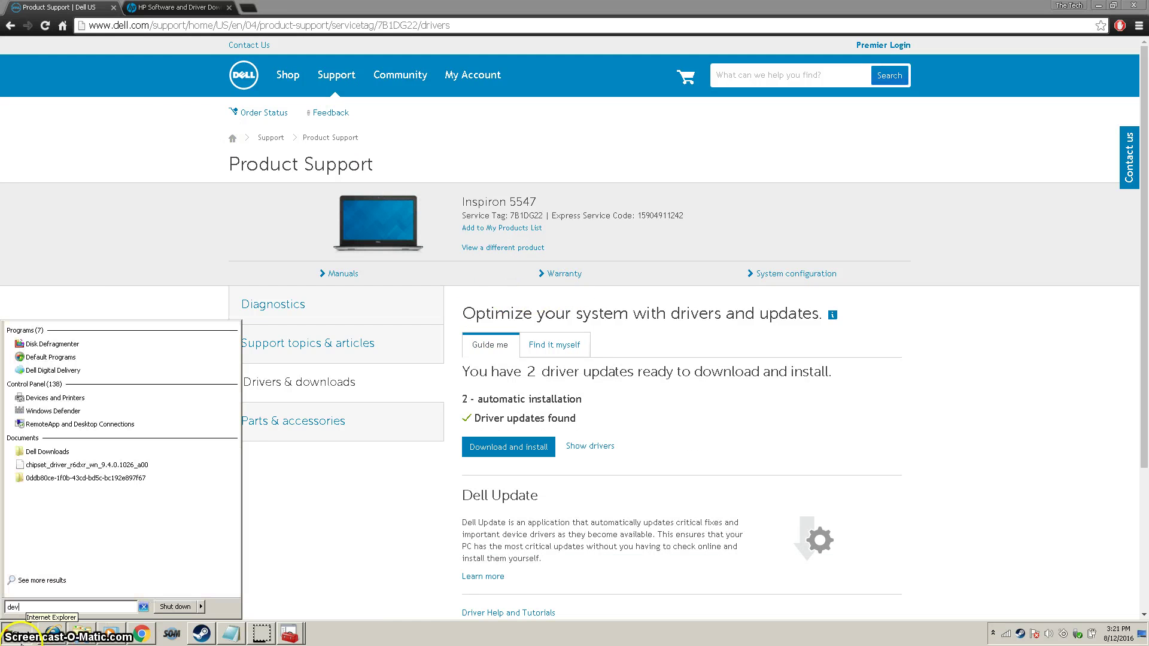
{"action": "left_click", "coordinate": [49, 357]}
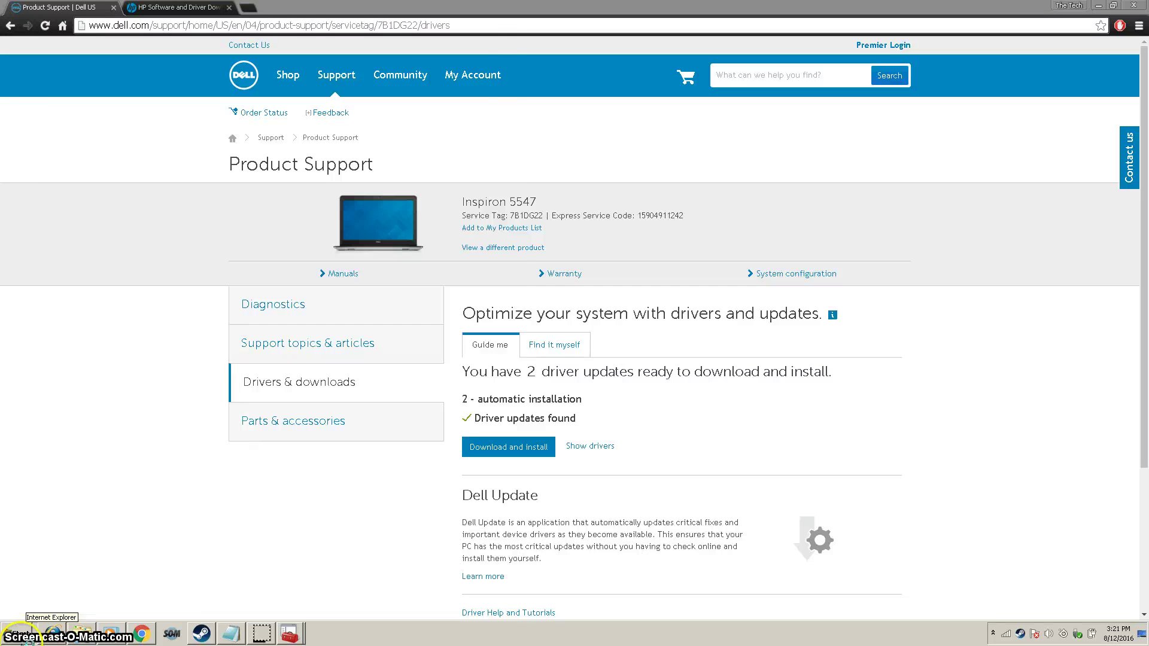
Have Windows search online for the USB Controller driver, then bring the Dell page forward.
{"action": "key", "text": "shift+F10"}
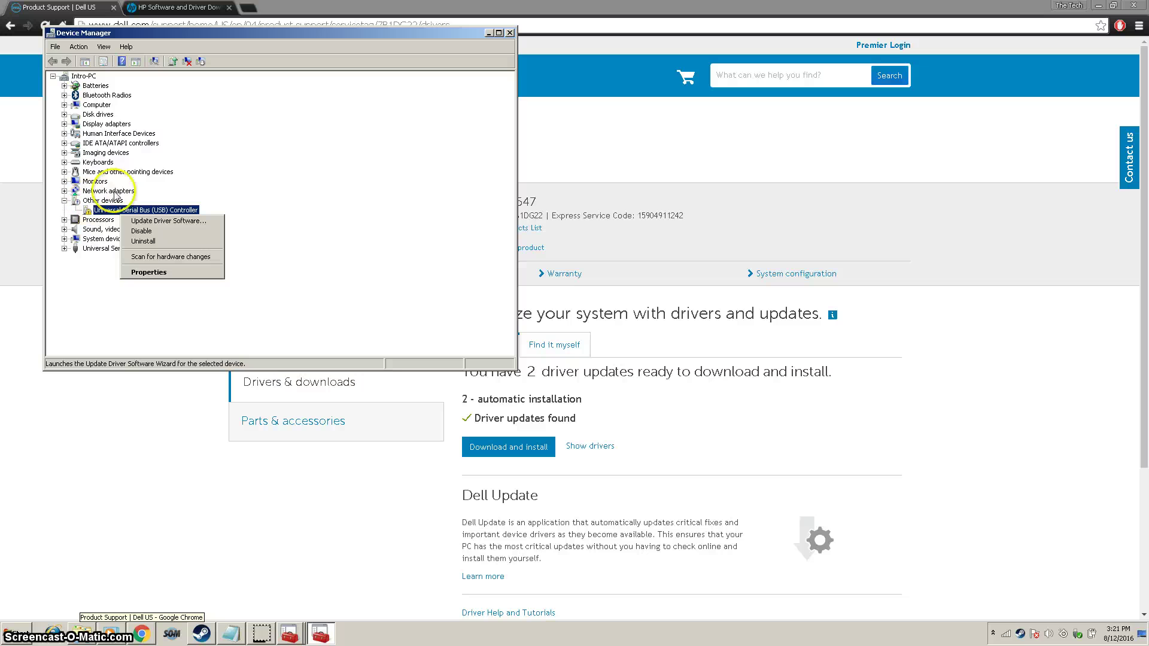
{"action": "left_click", "coordinate": [128, 221]}
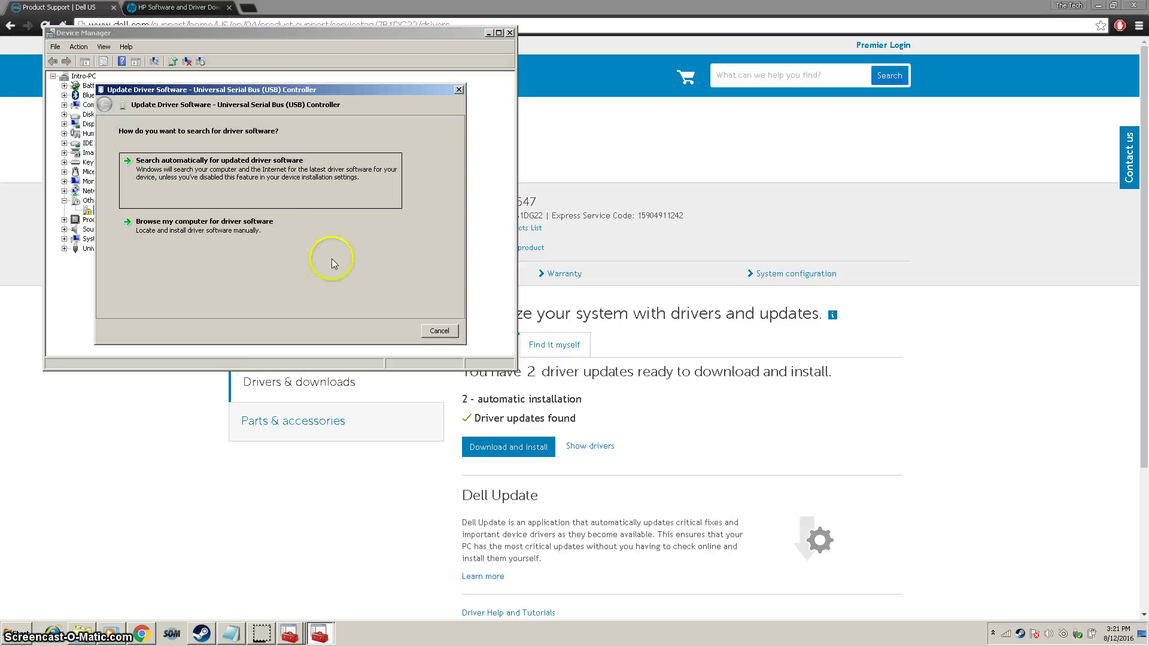
{"action": "left_click", "coordinate": [304, 205]}
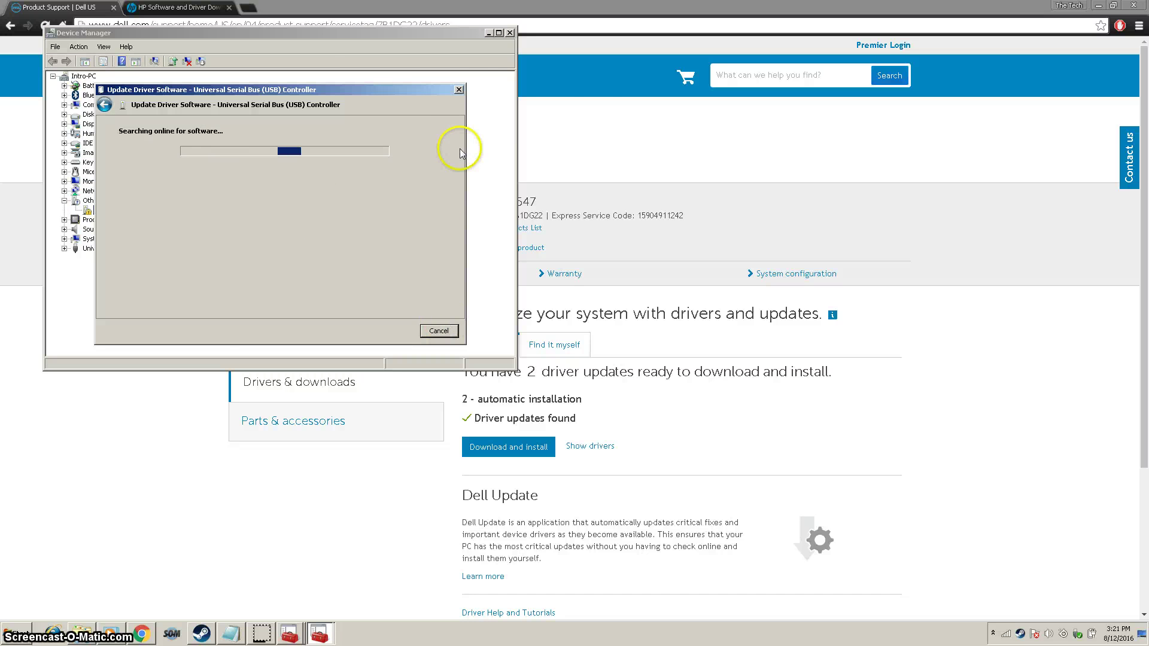
{"action": "left_click", "coordinate": [584, 90]}
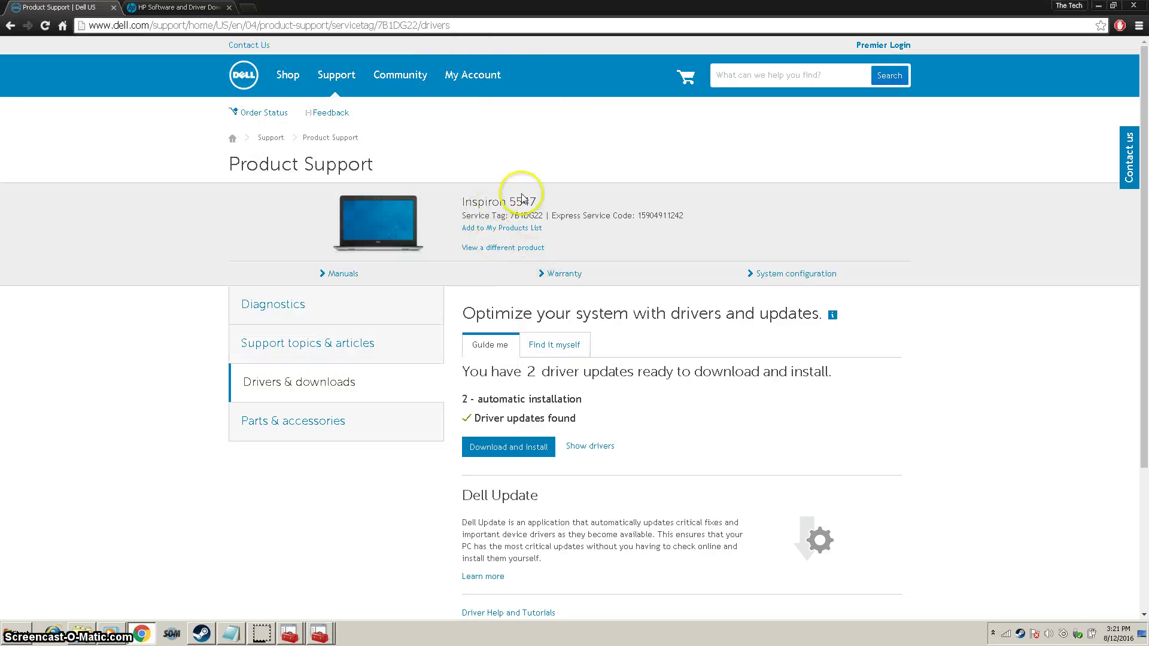